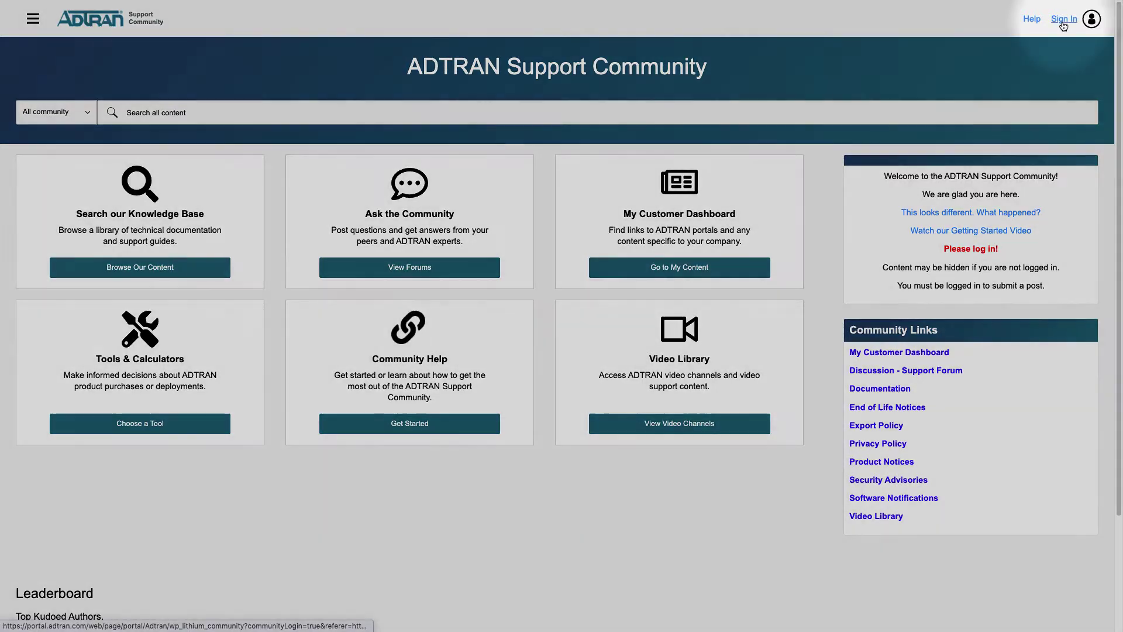
Go to the ADTRAN sign-in page and enter the account e-mail and password.
left_click(1064, 21)
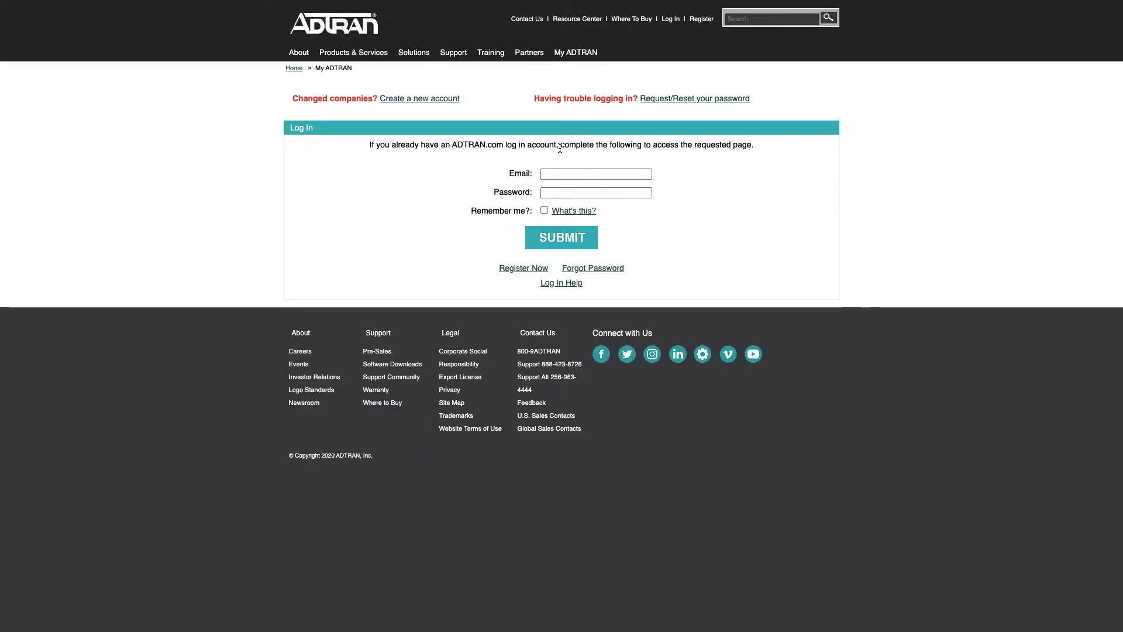
key("Tab")
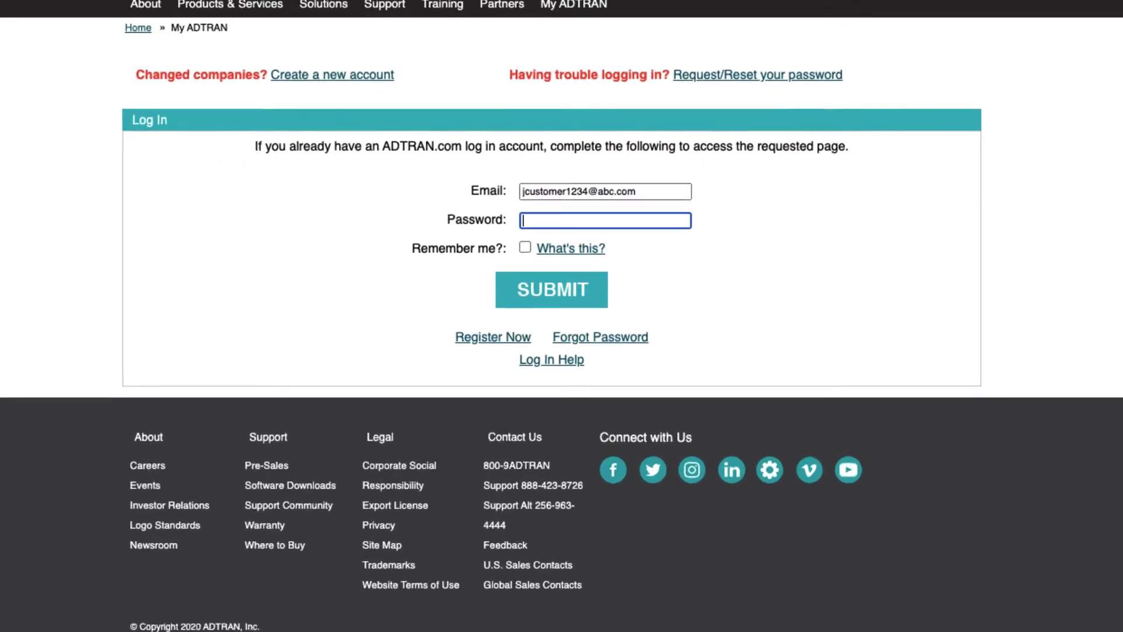
type("•")
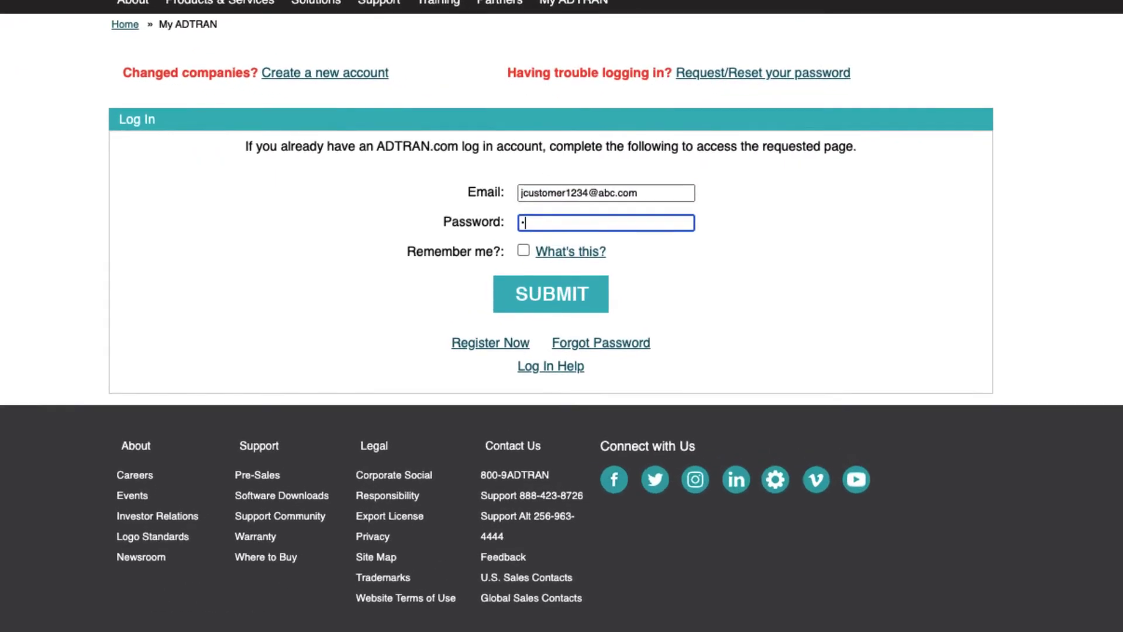
type("••••••••")
Submit the login, then open Create a Support Case from My Support Case Portal.
left_click(574, 305)
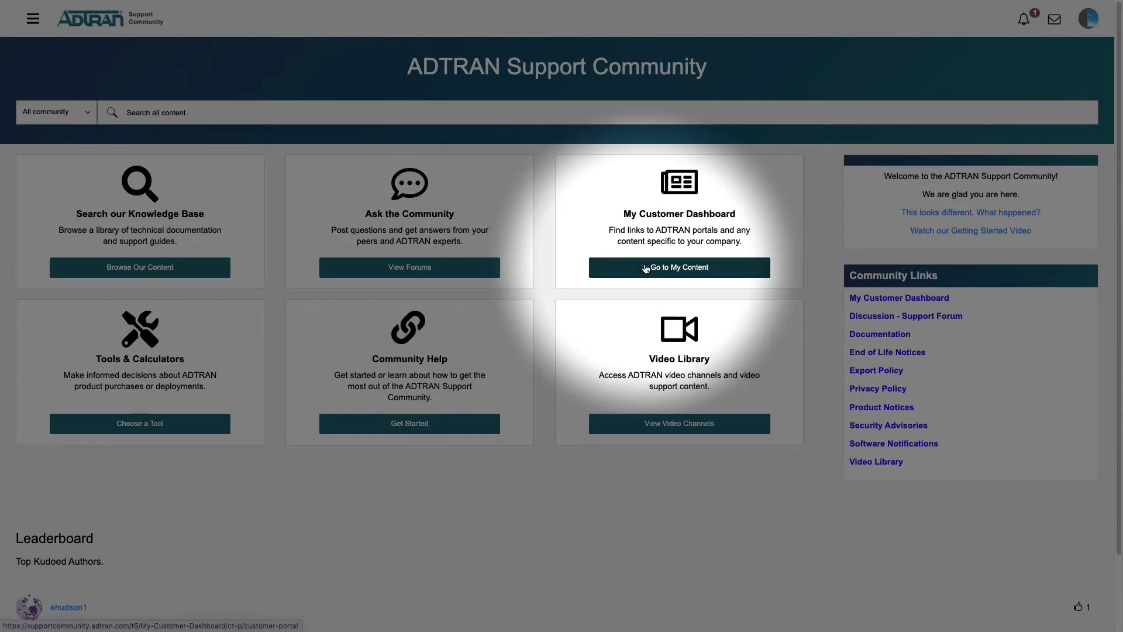
left_click(645, 268)
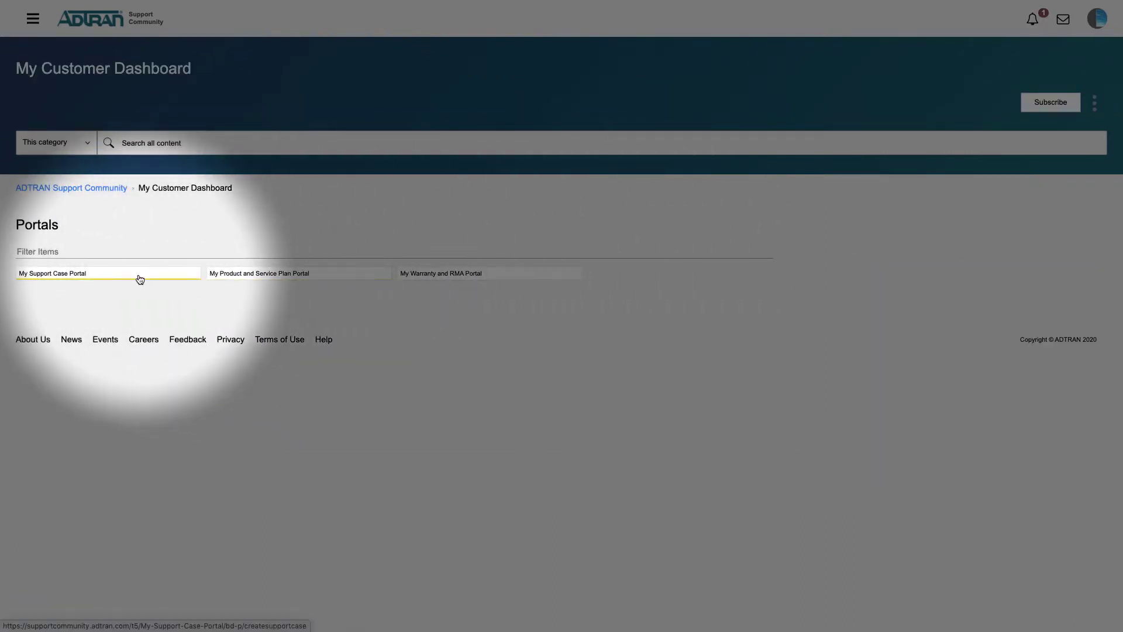
left_click(140, 279)
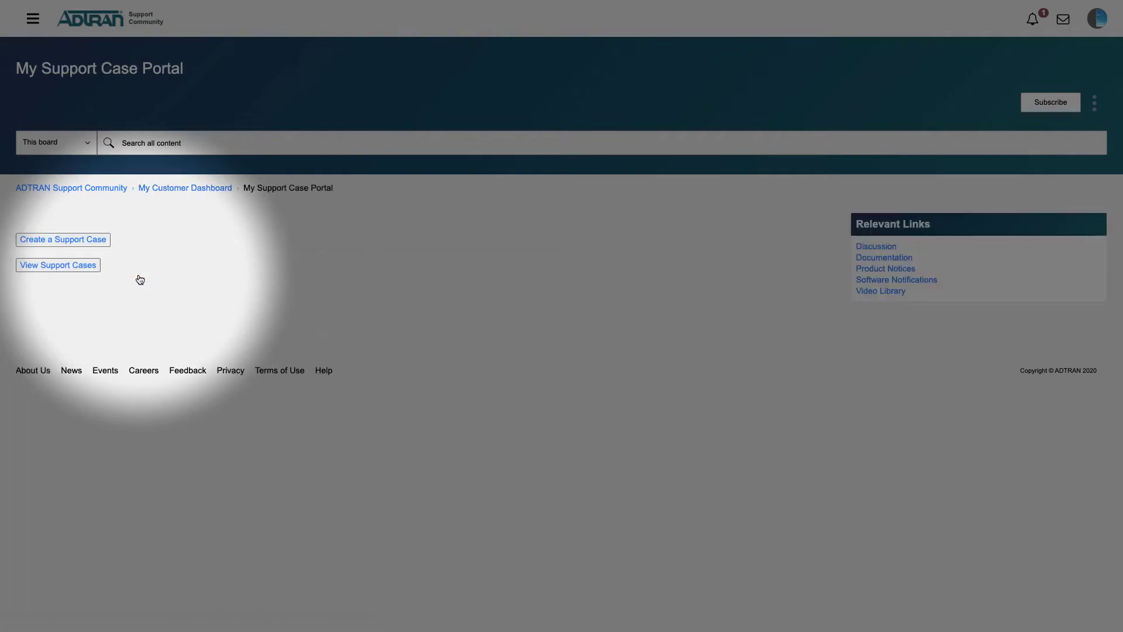
left_click(98, 242)
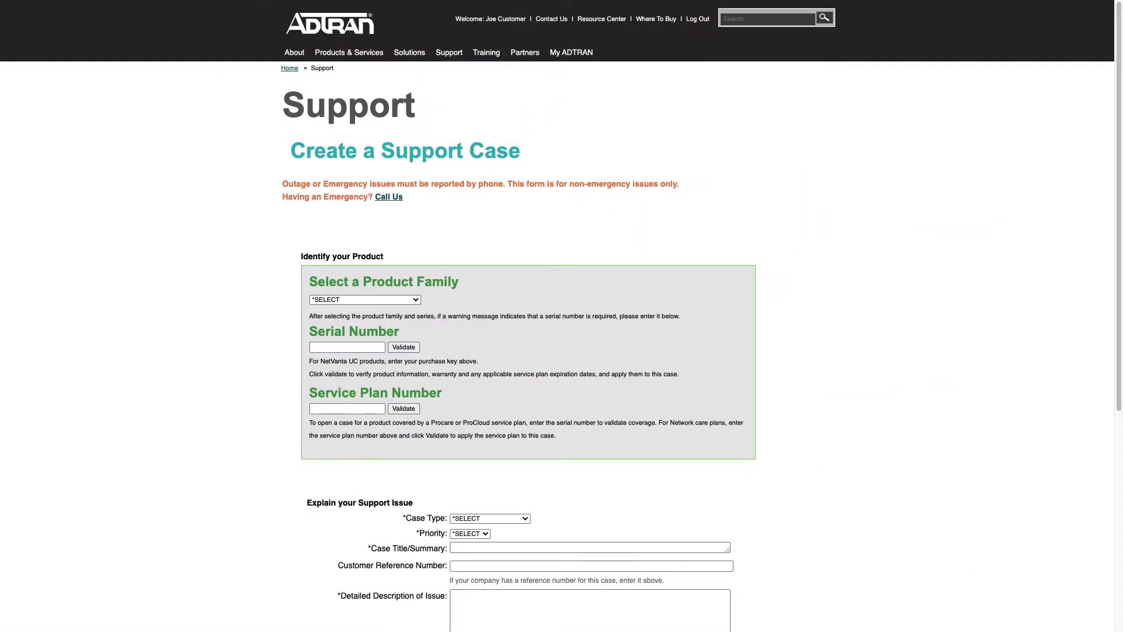
Check the emergency support numbers, then set product family TOTAL ACCESS and series TA 5000 SERIES-MANAGEMENT.
left_click(398, 199)
left_click(416, 299)
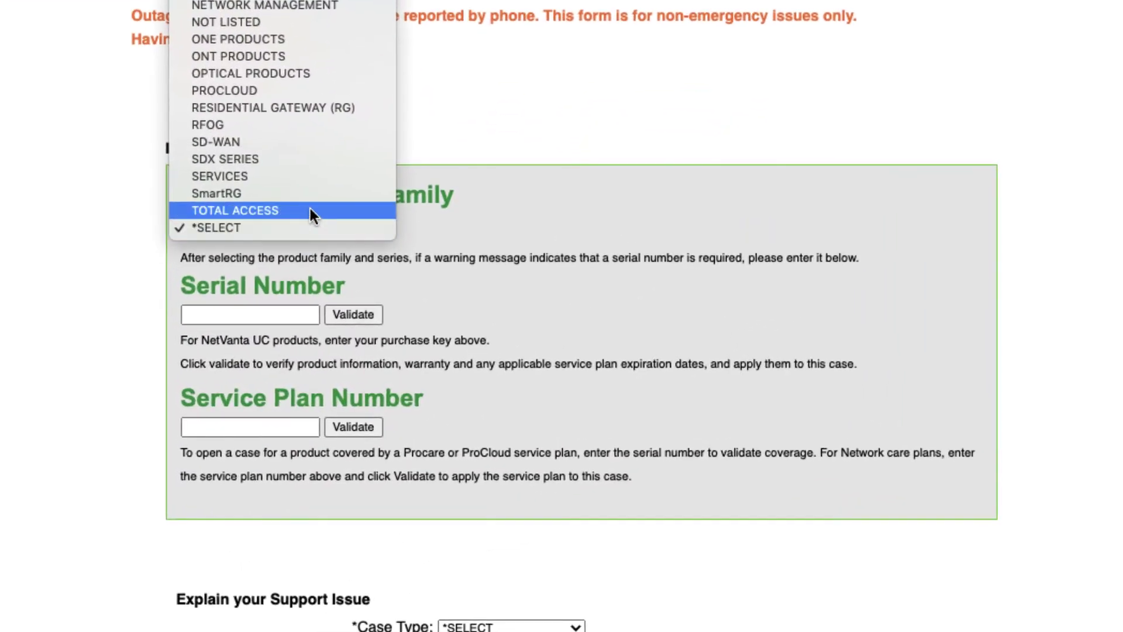
left_click(311, 211)
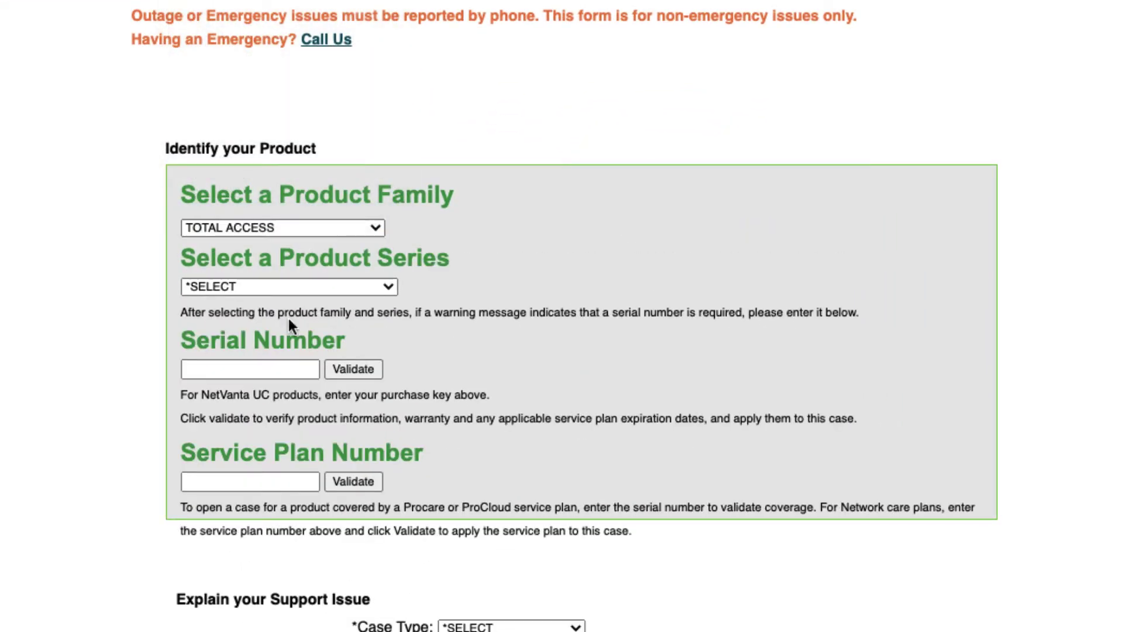
left_click(284, 286)
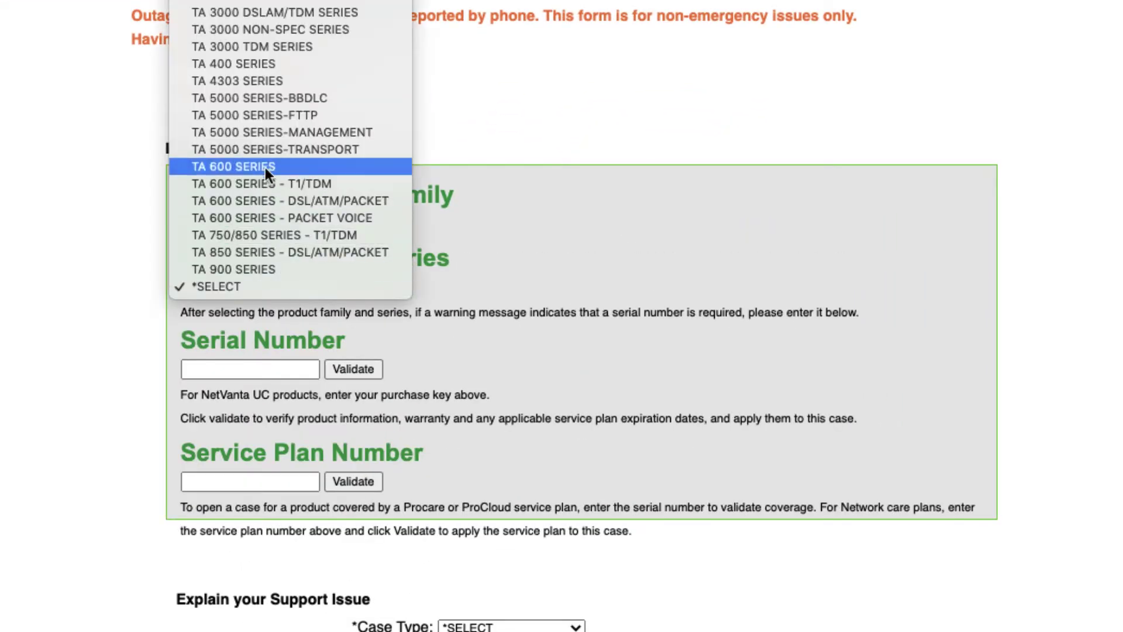
left_click(265, 136)
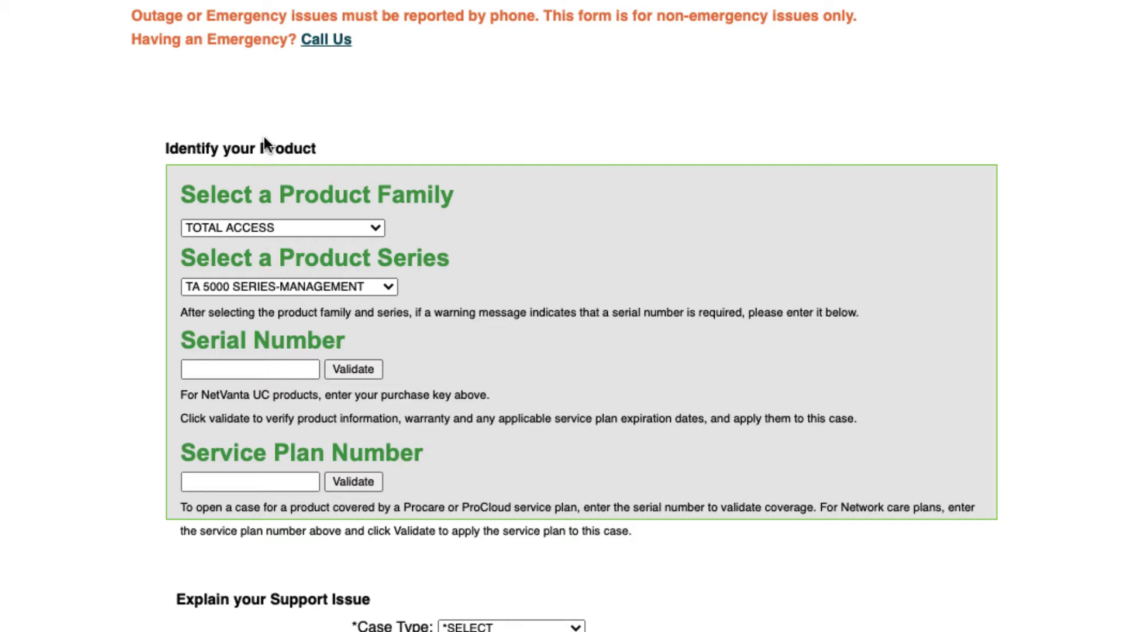
Enter the product's serial number and paste in the service plan number.
left_click(222, 369)
type("2")
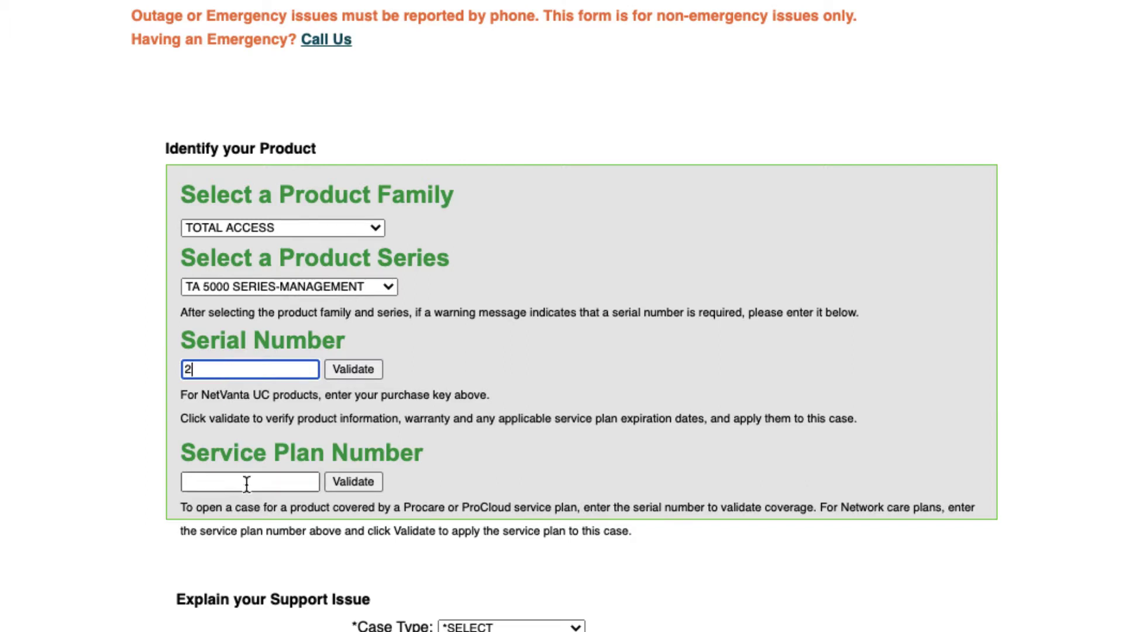
left_click(246, 483)
type("0070934")
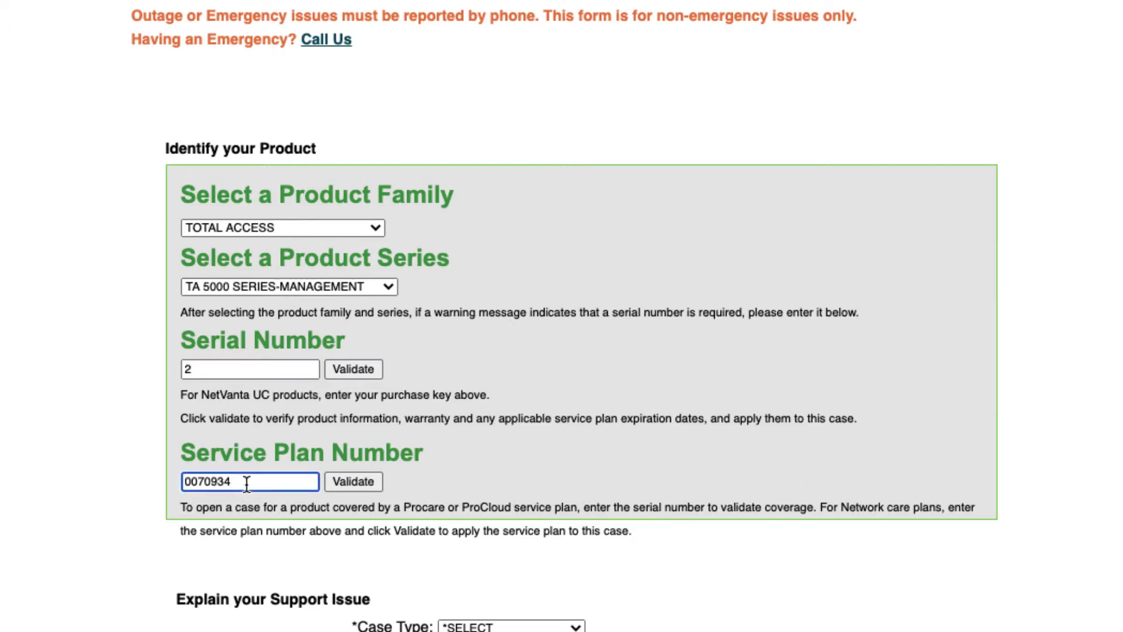
Validate the product, then set case type Technical Question(TQ) and priority Medium.
left_click(347, 374)
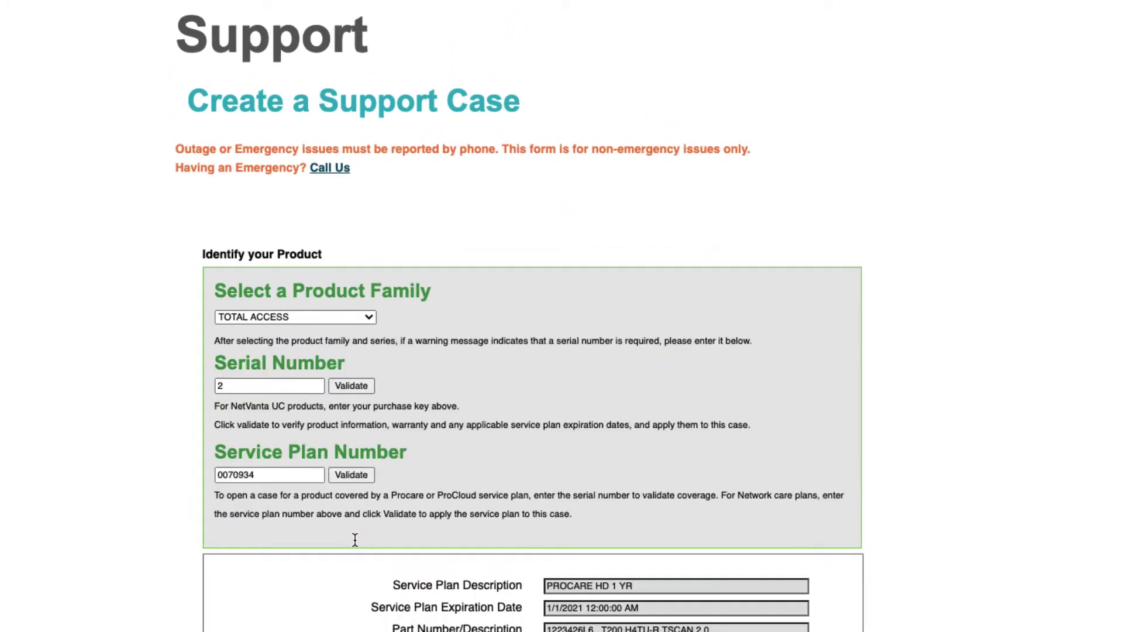
scroll(355, 538, "down", 10)
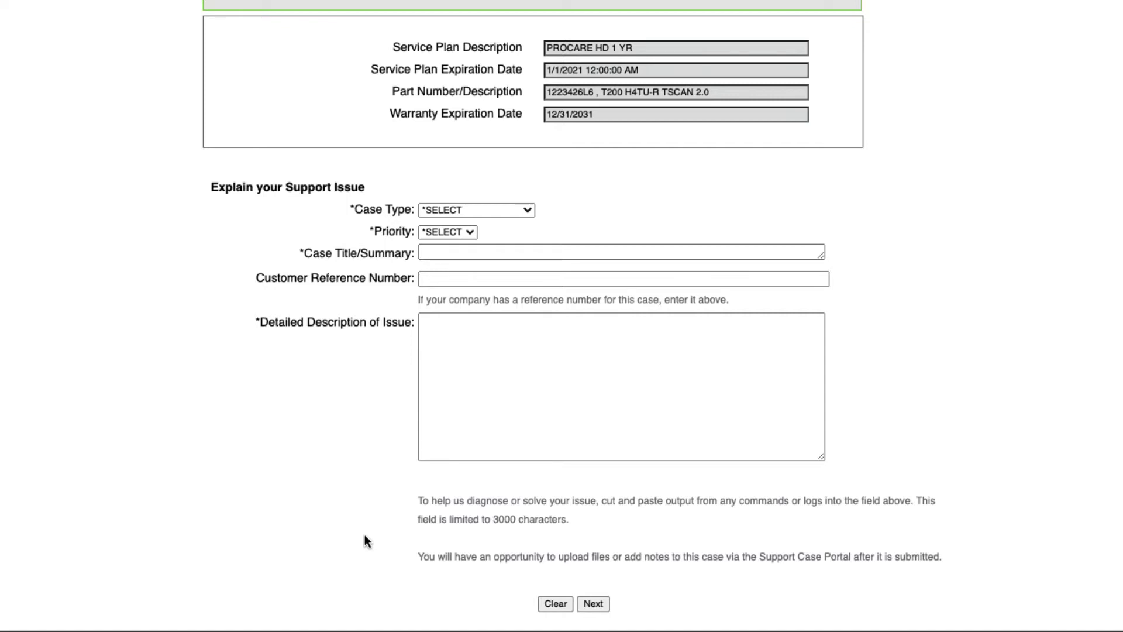
left_click(528, 210)
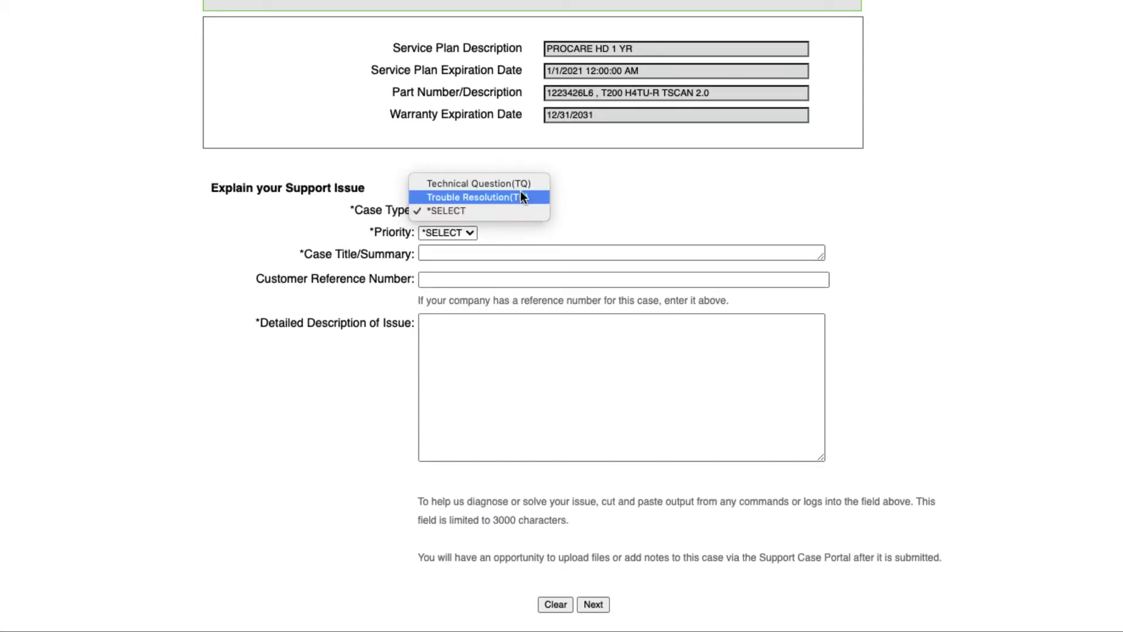
left_click(520, 186)
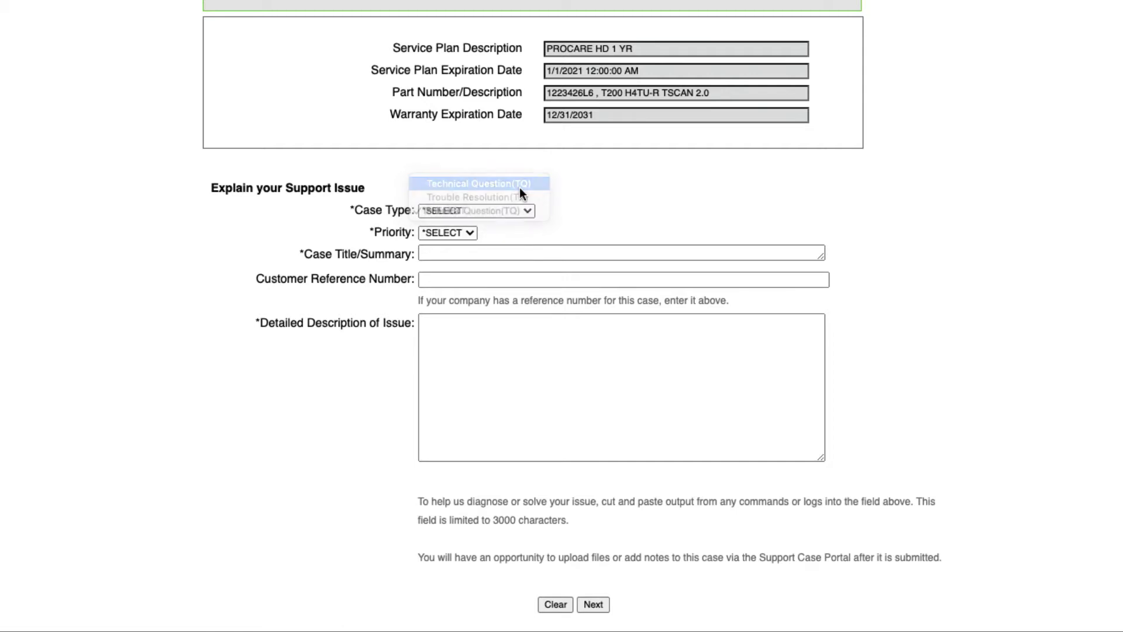
left_click(468, 232)
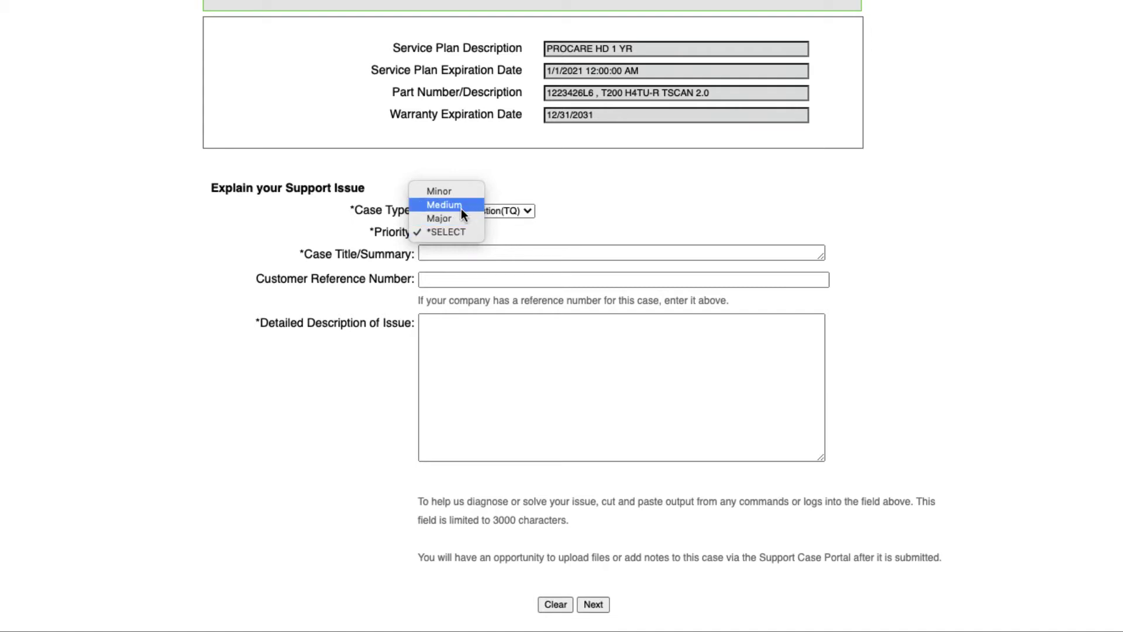
left_click(459, 205)
Title the case 'Need help configuring QOS on TA5000'.
left_click(459, 252)
type("Need help ")
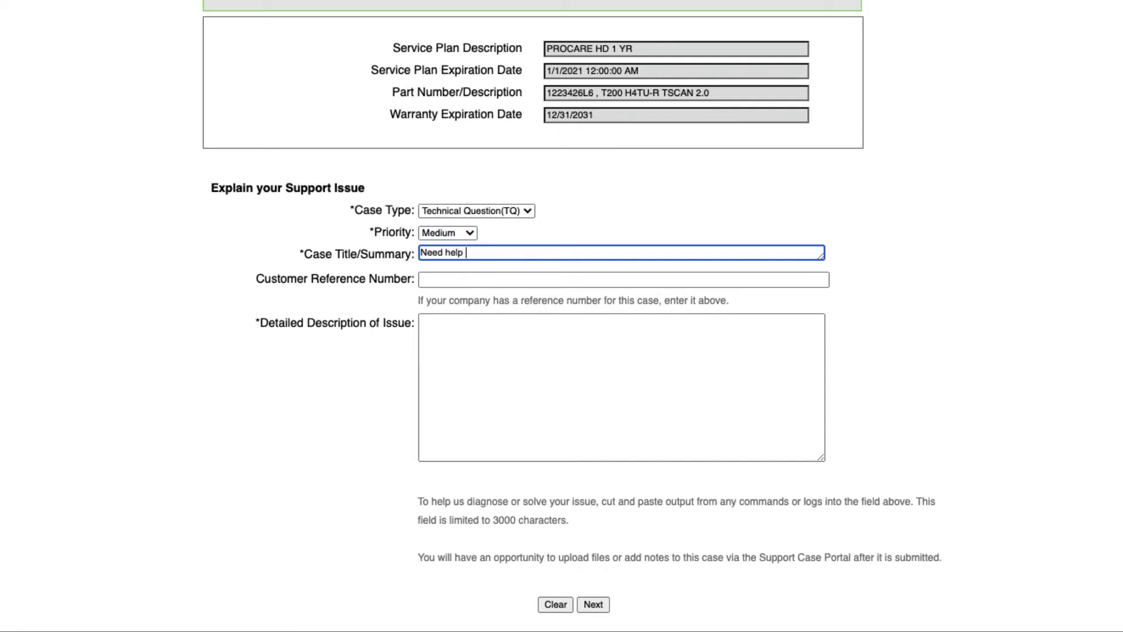
type("configuring QOS on TA5000")
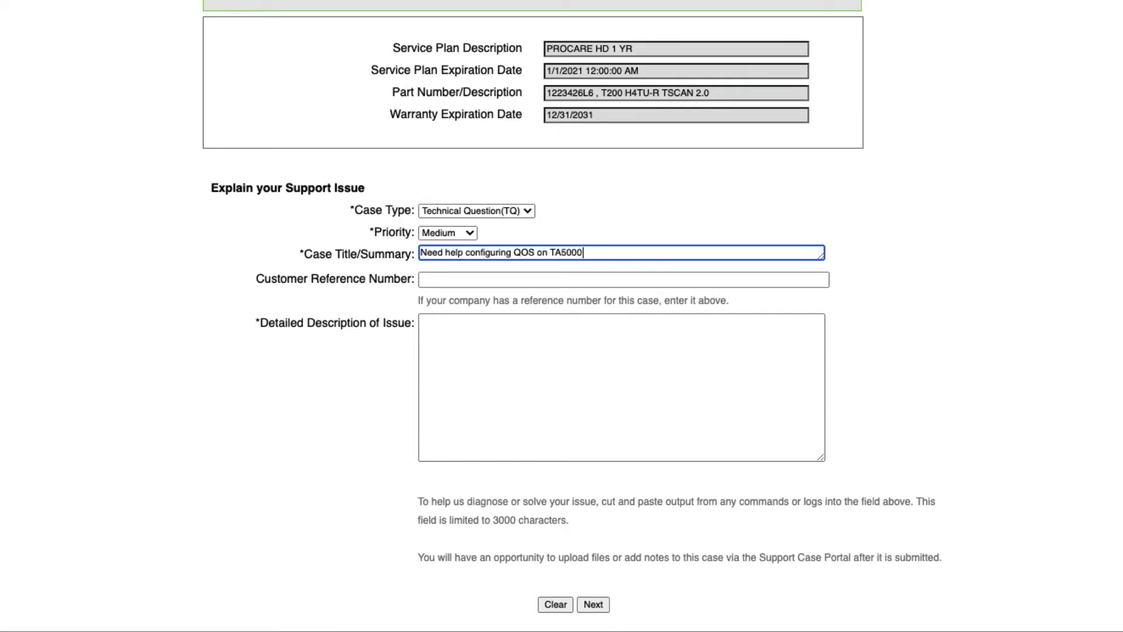
key("Tab")
key("Tab")
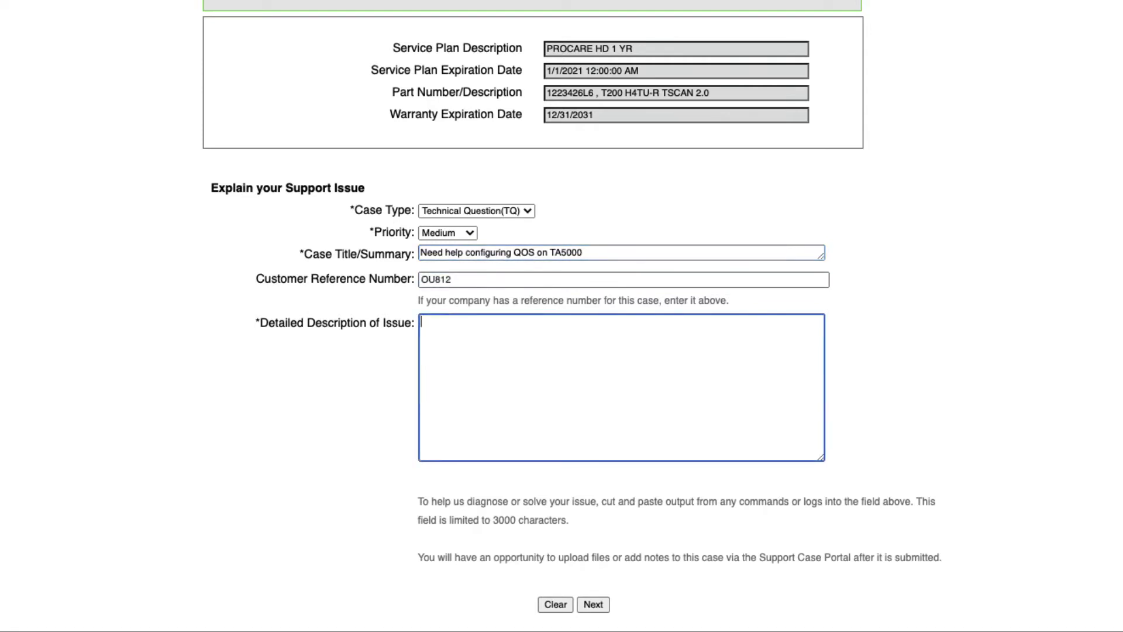
Enter the four issue-description prompts, ending with the (Attachments) line.
type("How often the problem is happening")
key("Return")
key("Return")
type("What behavior is observed")
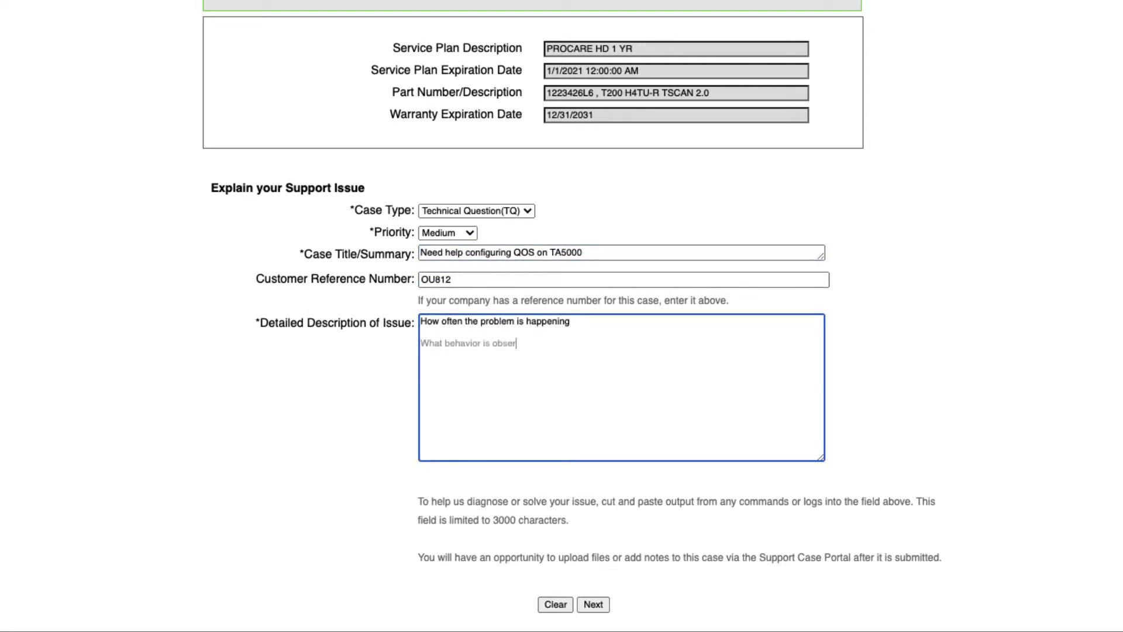
key("Return")
key("Return")
type("How the unit is aff")
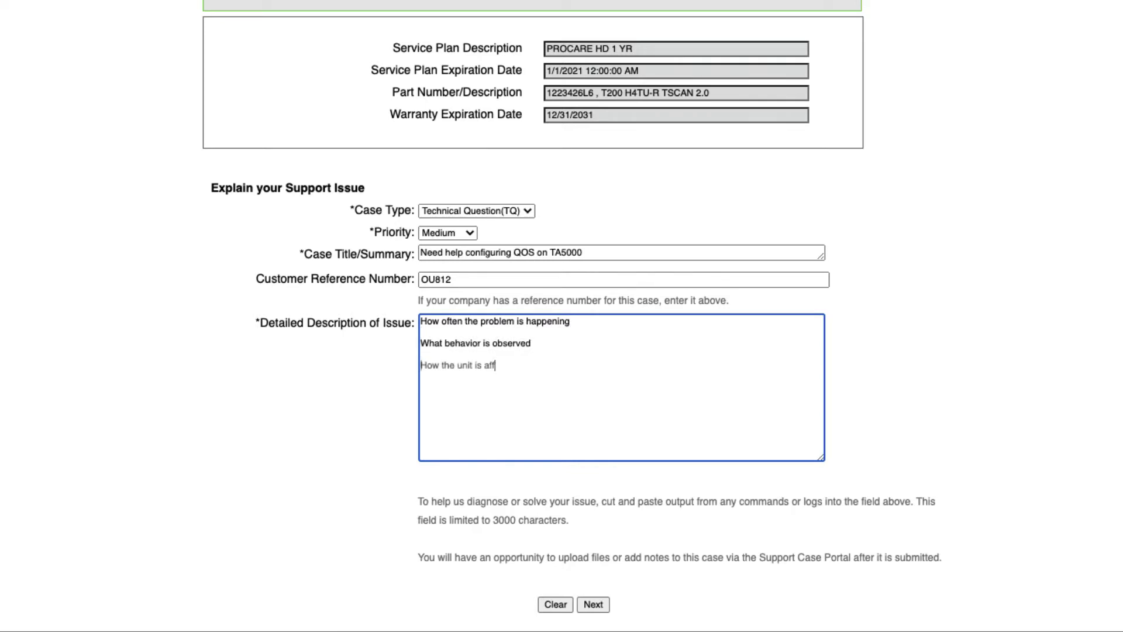
type("ected")
key("Return")
key("Return")
type("What are the steps to reproduce the issue  ")
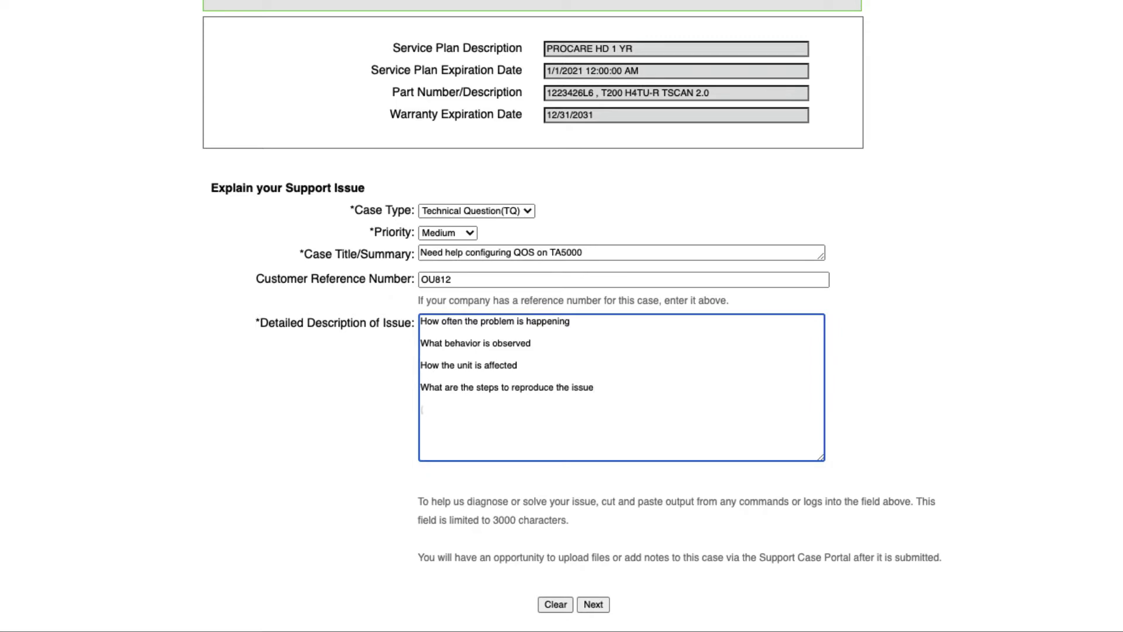
type("(Attachments)")
Continue to contact information and choose Email as the preferred contact method.
left_click(593, 605)
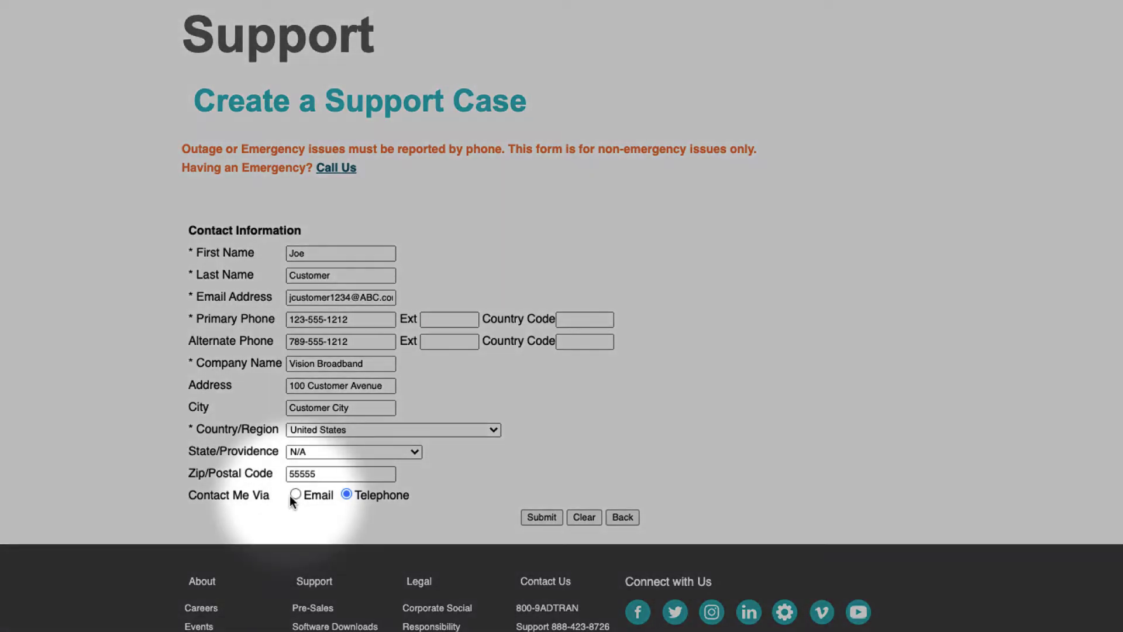
left_click(294, 495)
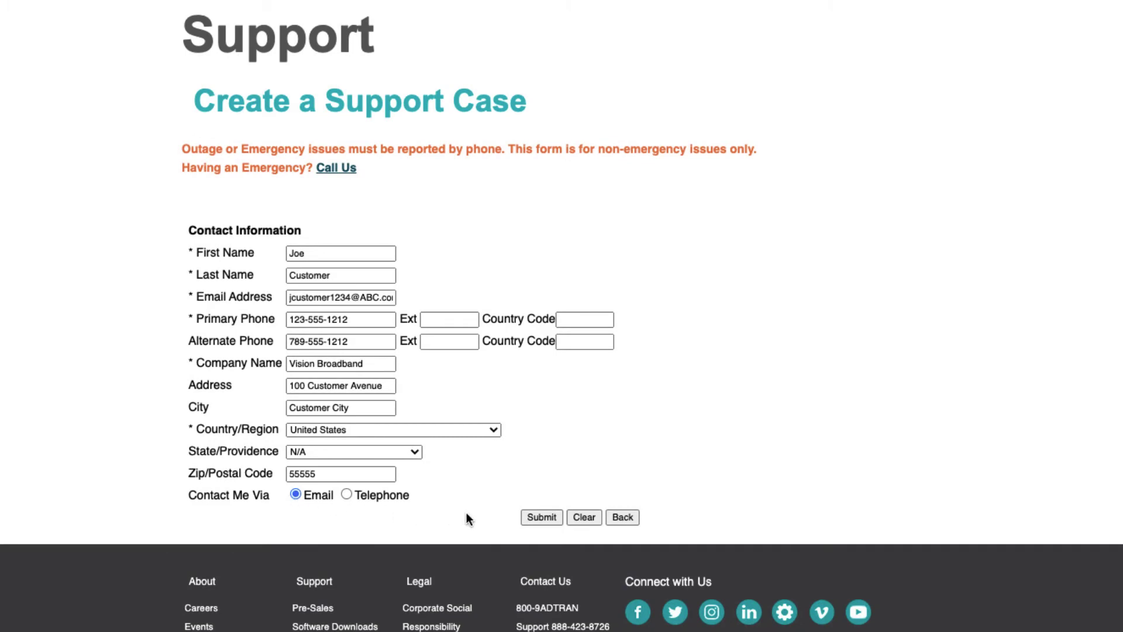
Submit the case and choose UPDATE THIS CASE on the confirmation page.
left_click(540, 517)
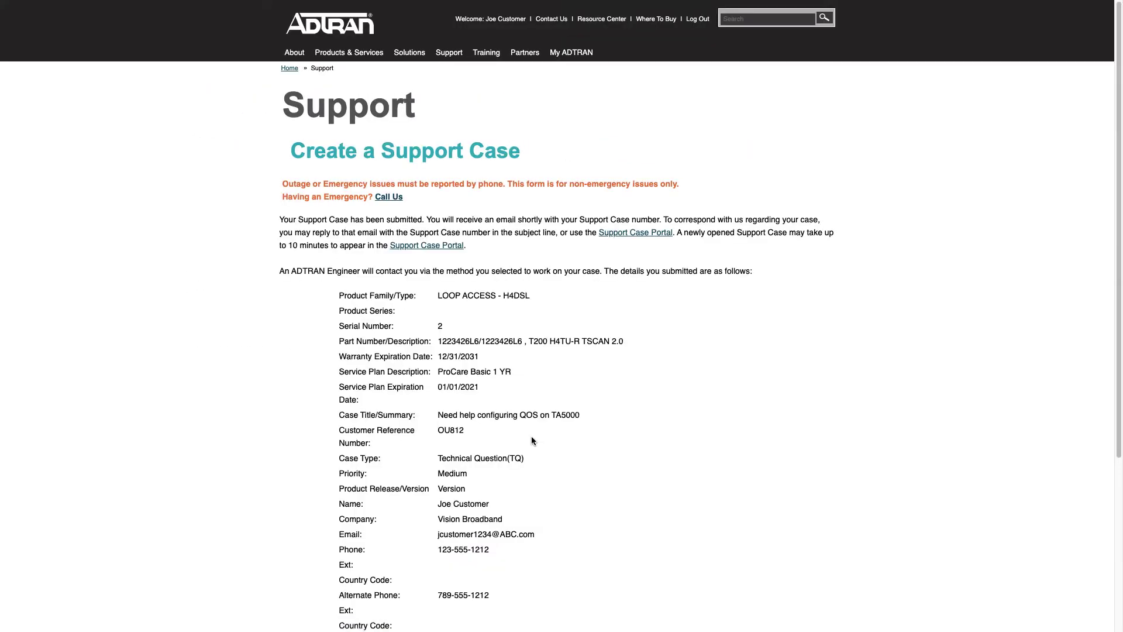
scroll(531, 441, "down", 3)
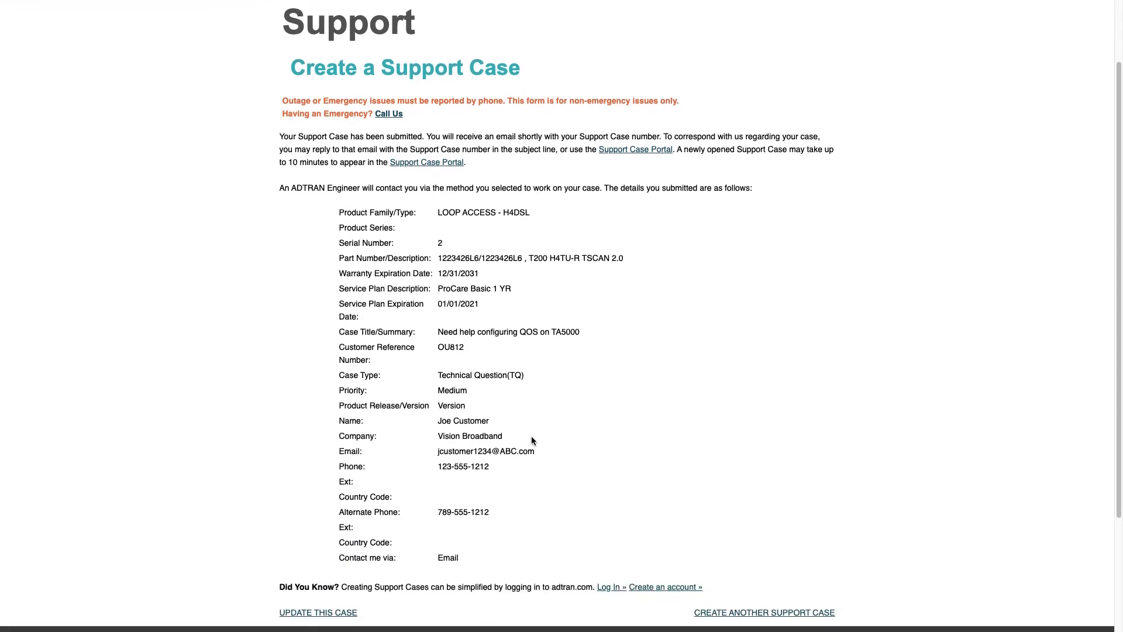
scroll(533, 440, "down", 4)
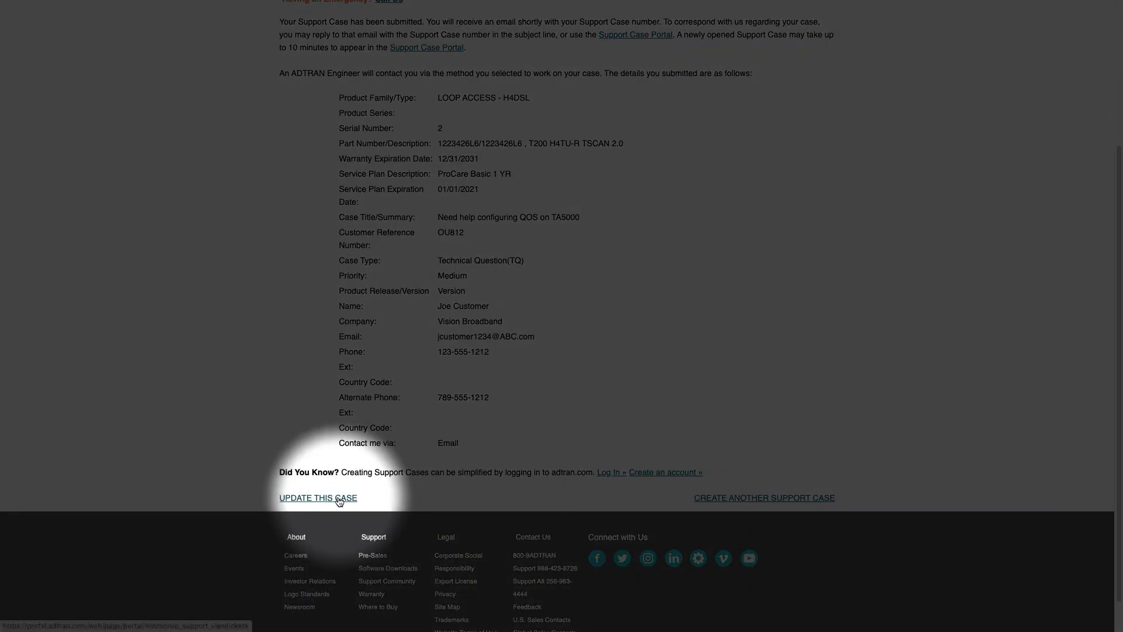
left_click(340, 501)
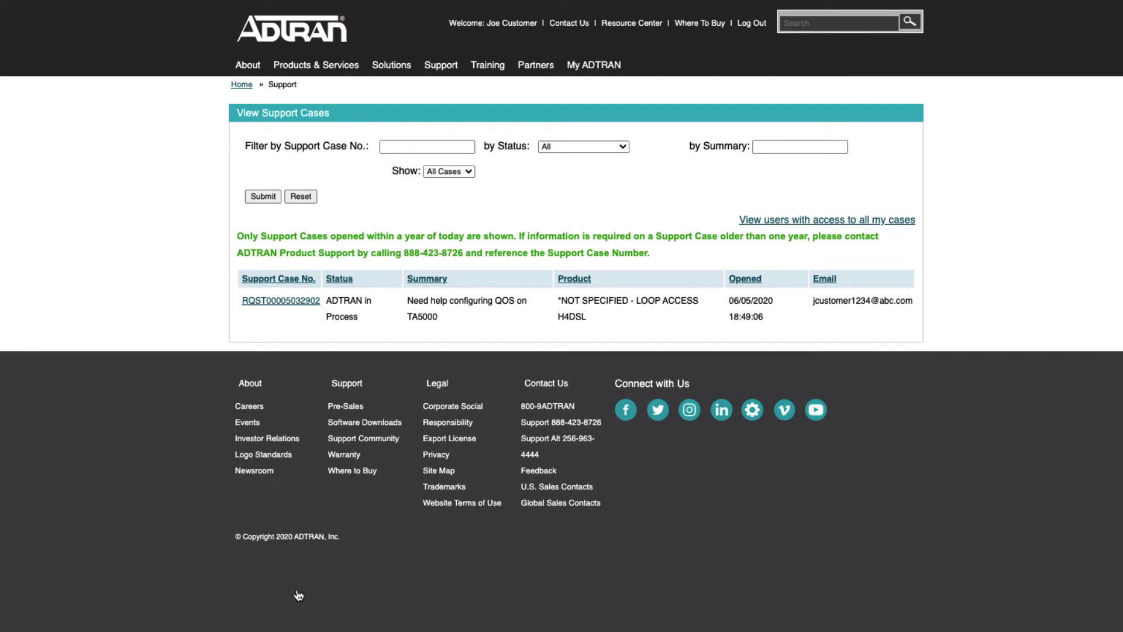
Open the QOS case and upload My_Config_Backup as an attachment.
left_click(272, 301)
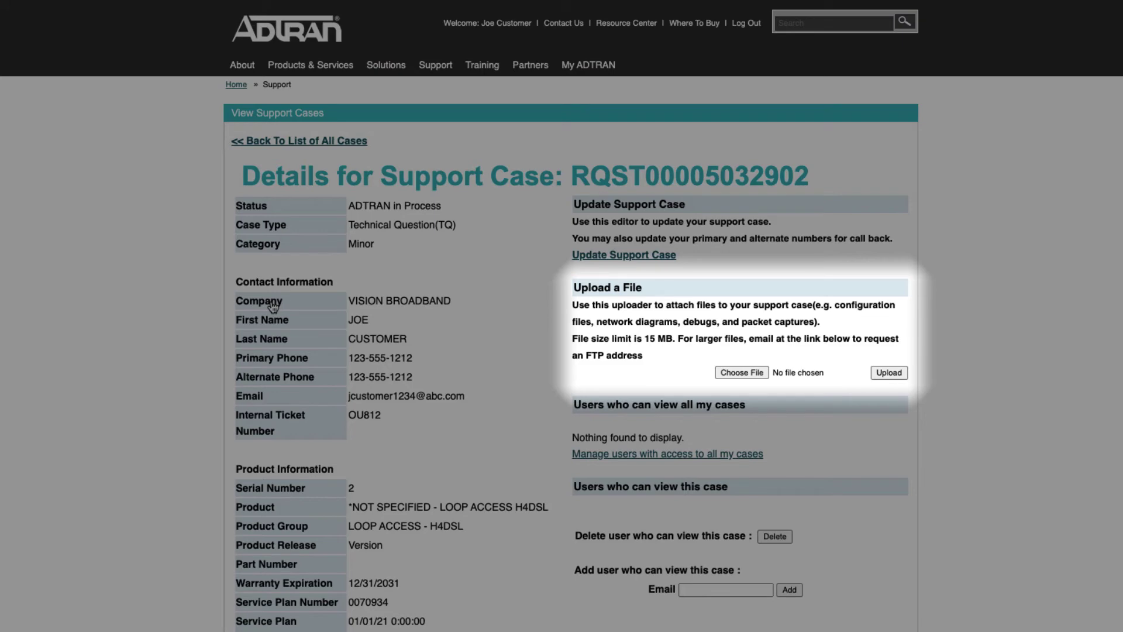
left_click(732, 375)
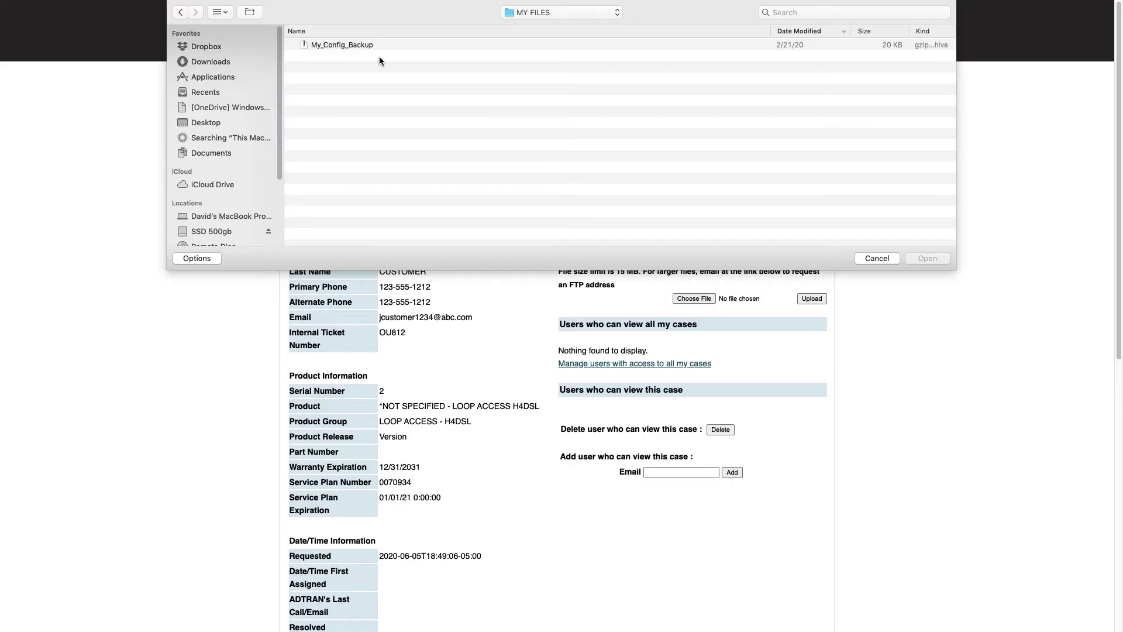
left_click(357, 47)
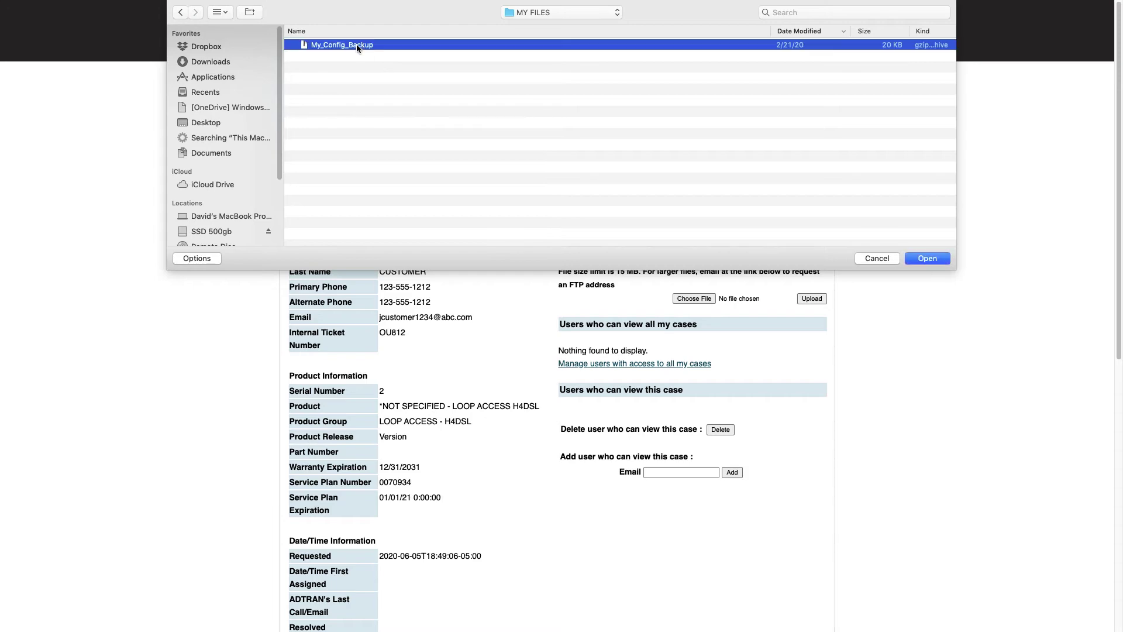
left_click(917, 260)
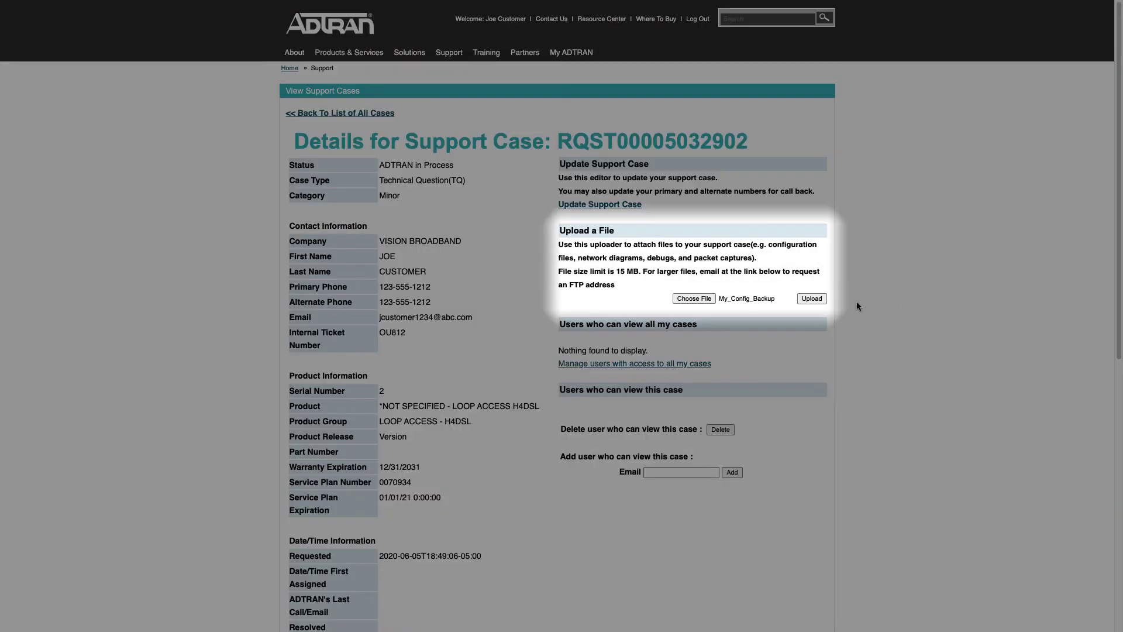
left_click(816, 300)
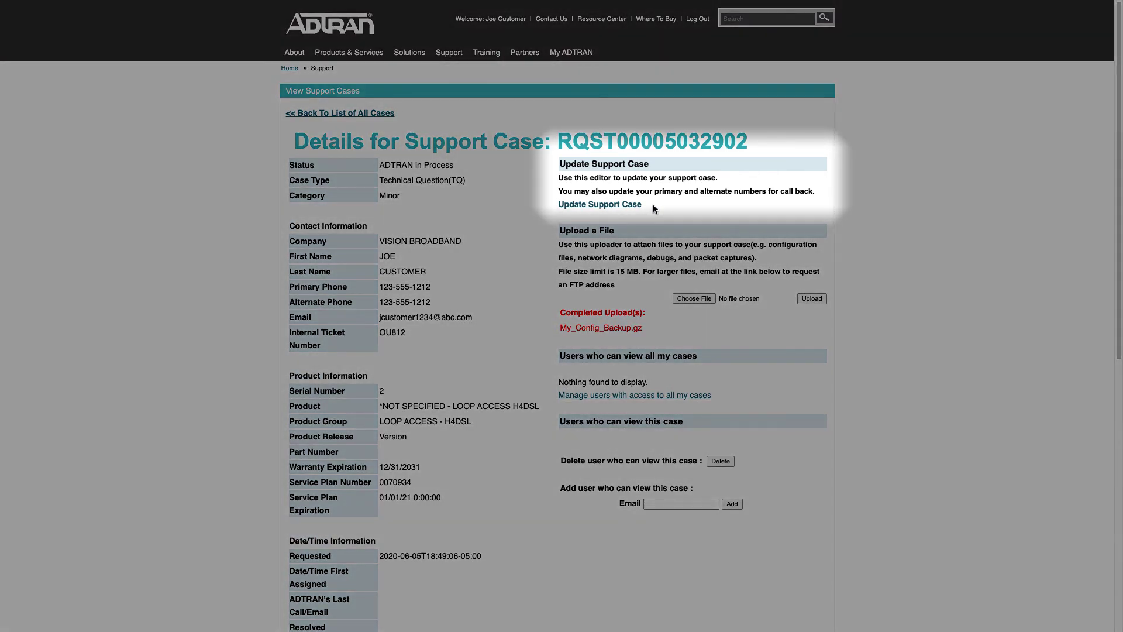
Through Update Support Case, submit the note 'I thought of an additional note about this case.'.
left_click(630, 205)
left_click(568, 210)
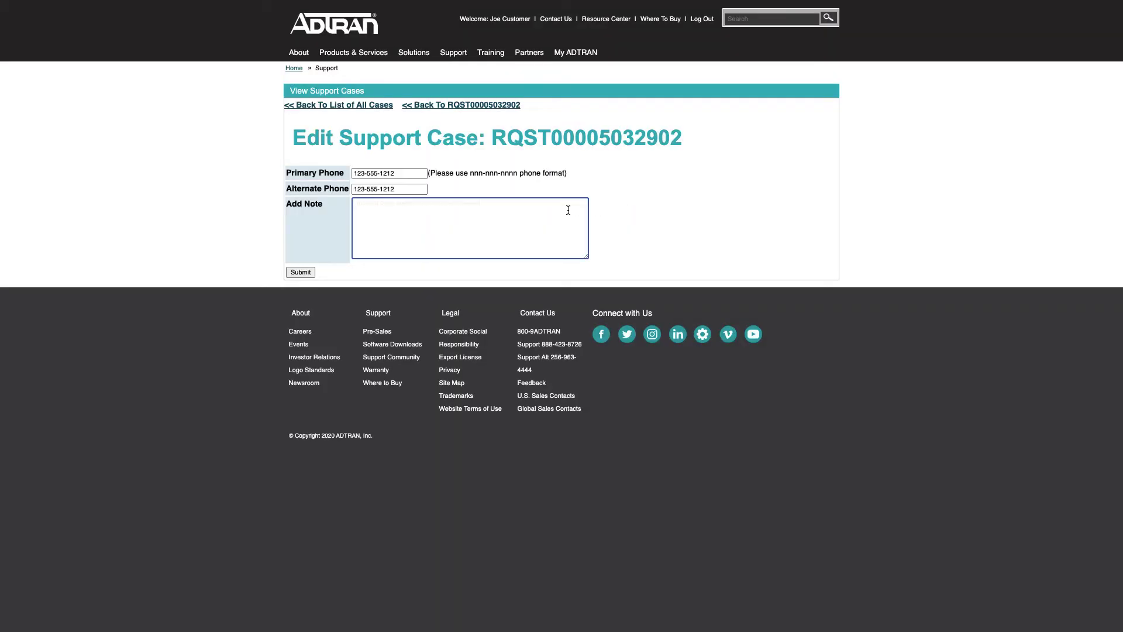
type("I thought of an additional note about this case.")
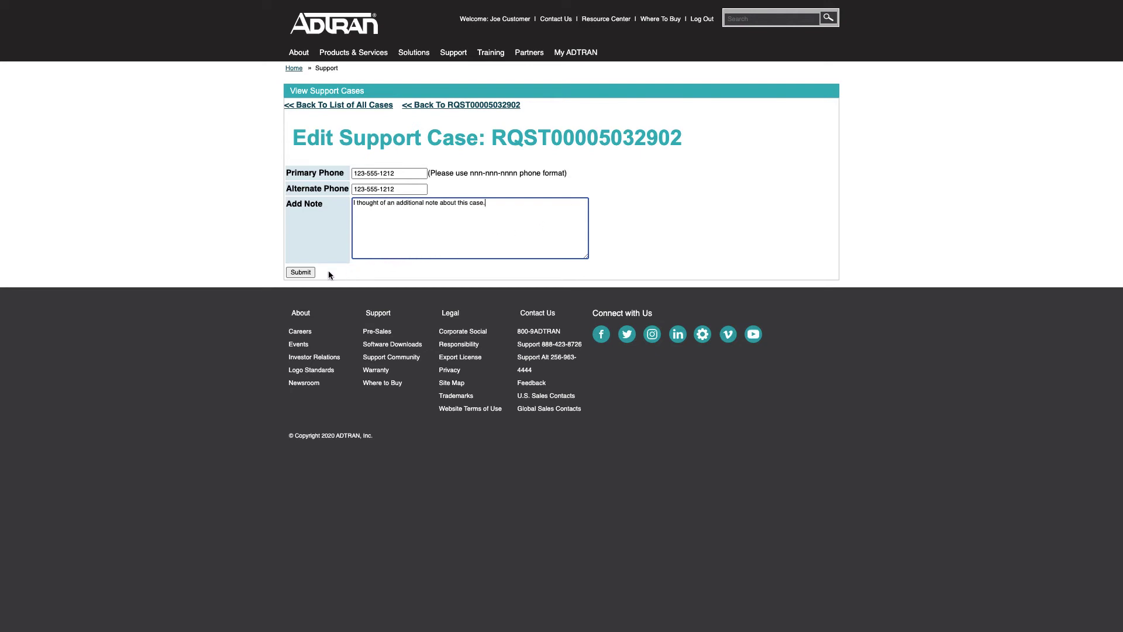
left_click(307, 273)
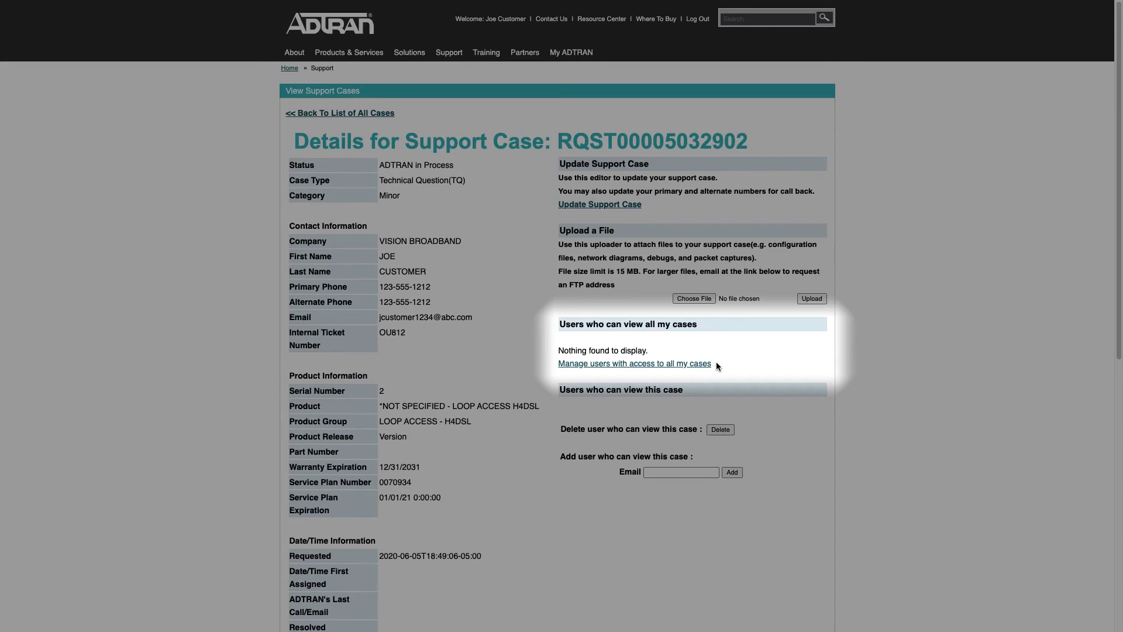
Open access management for all cases and enter the colleague's e-mail address.
left_click(693, 365)
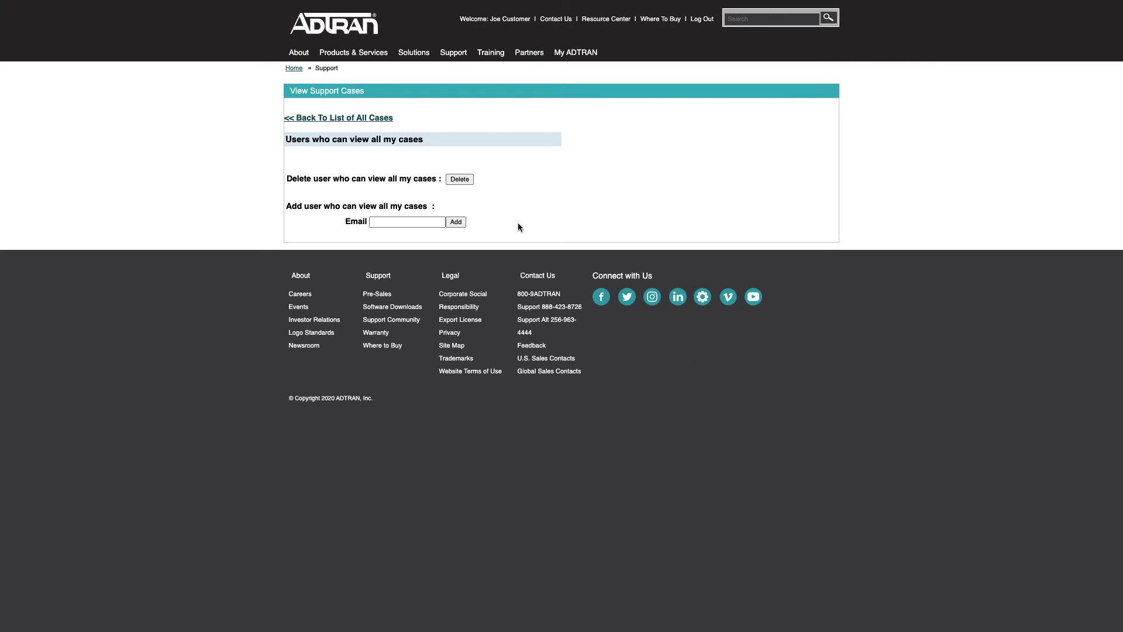
left_click(416, 223)
left_click(454, 223)
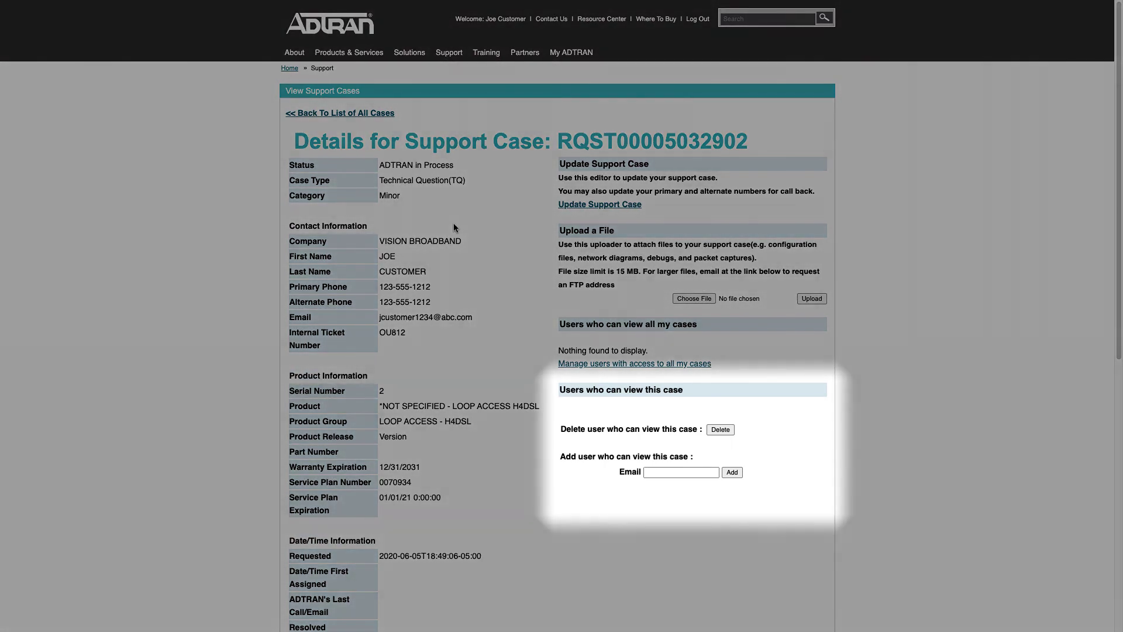
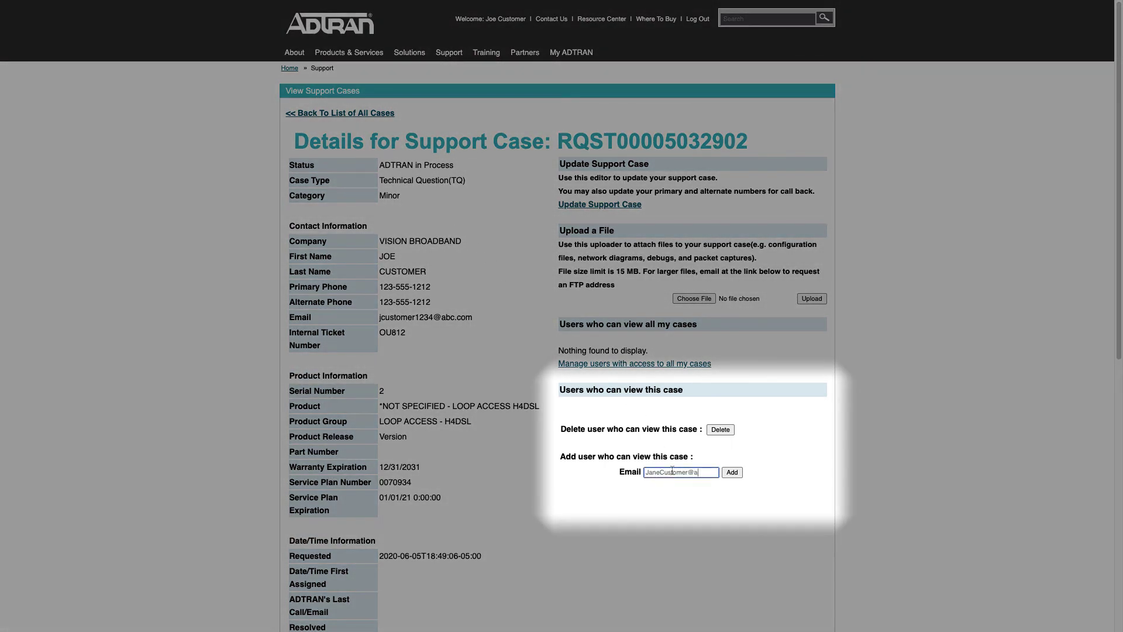
left_click(731, 472)
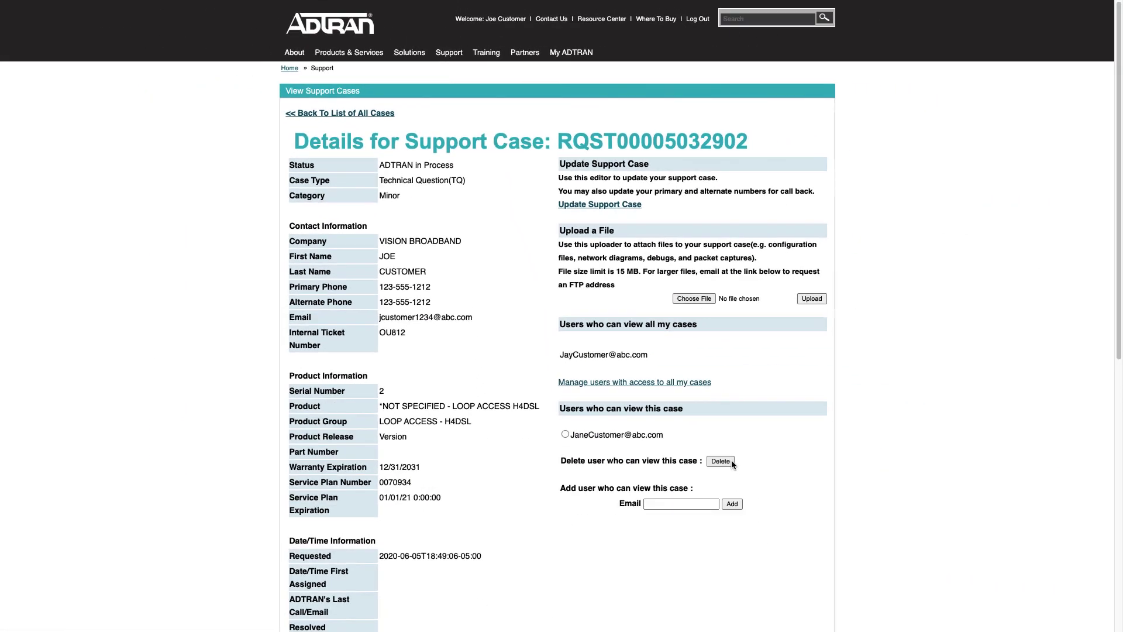
scroll(732, 460, "down", 7)
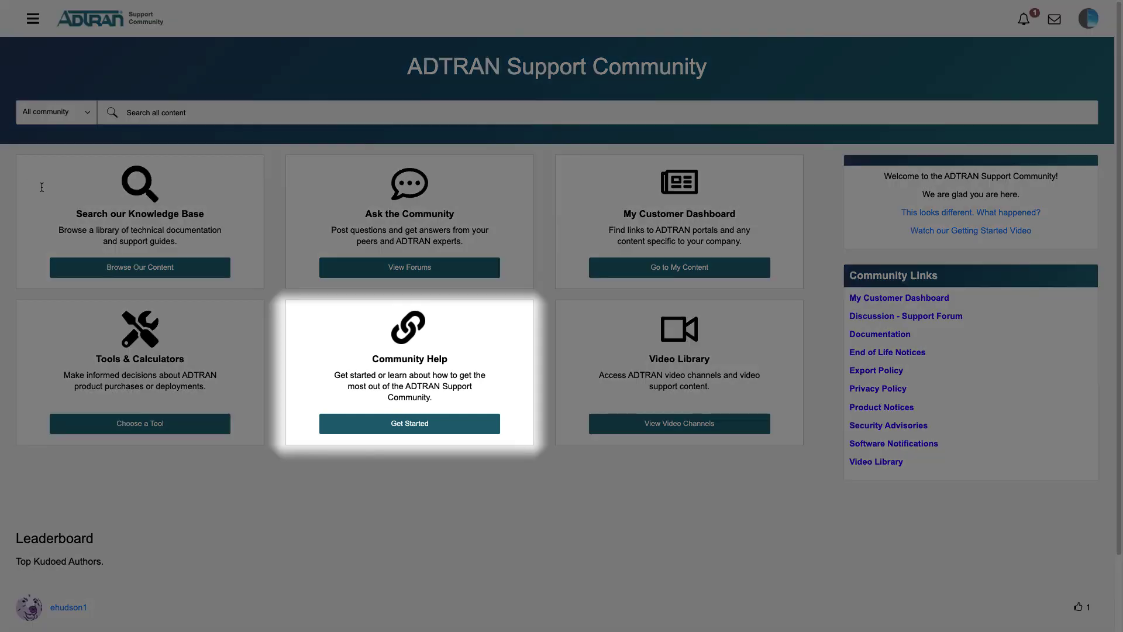
left_click(401, 424)
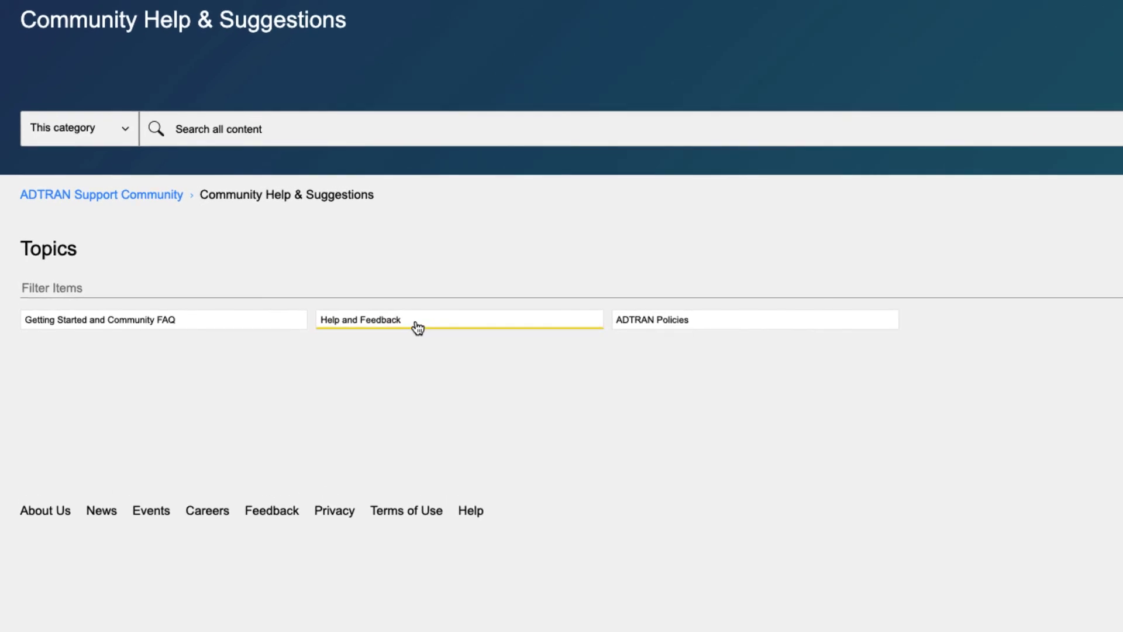
left_click(417, 328)
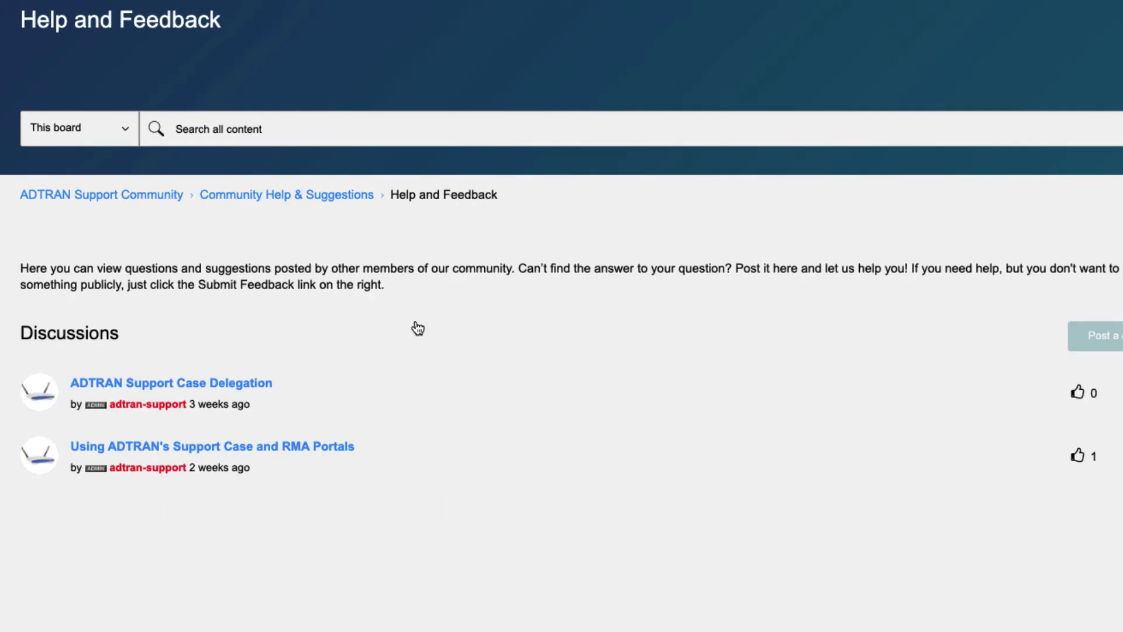